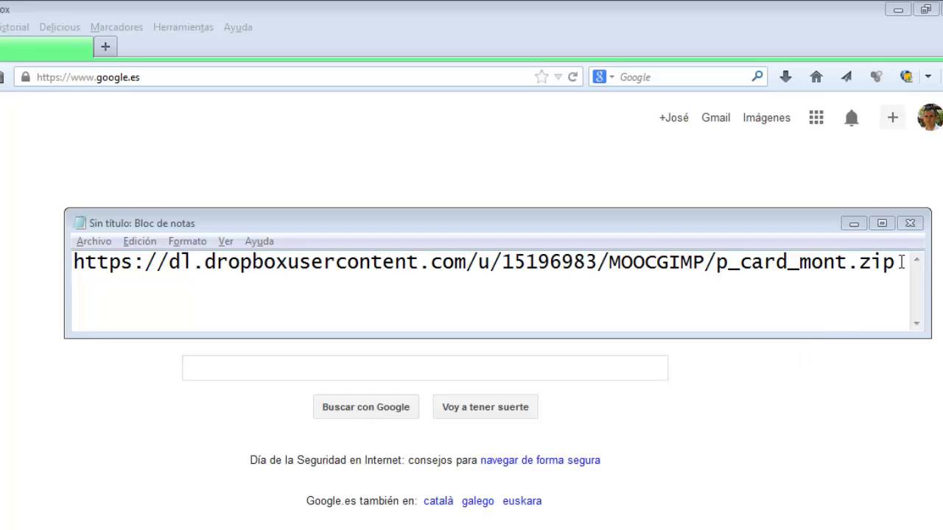
Copy the full dl.dropboxusercontent.com link to p_card_mont.zip from the Notepad note
drag(902, 263, 83, 273)
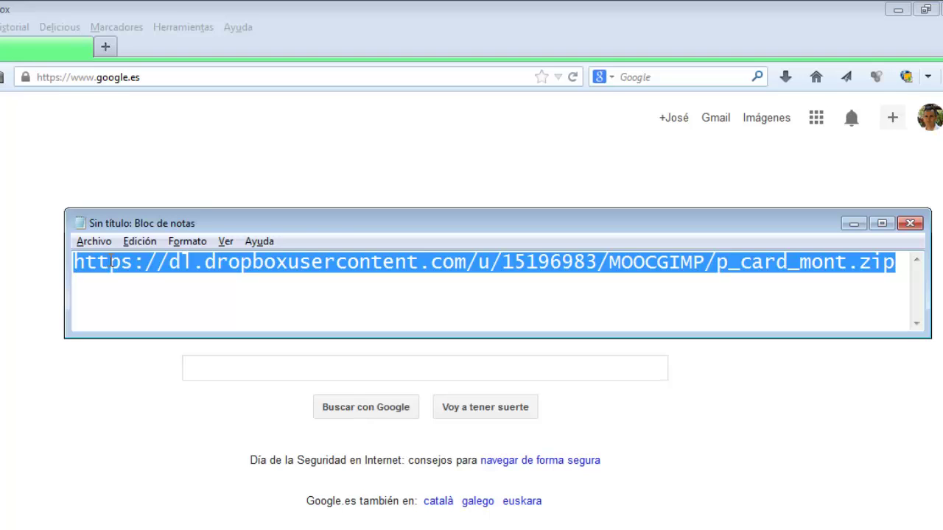
right_click(326, 269)
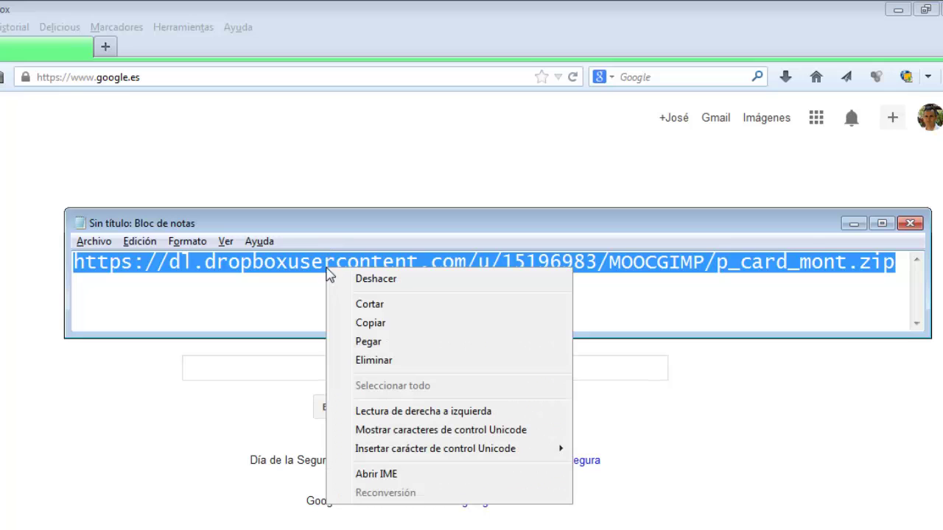
click(375, 322)
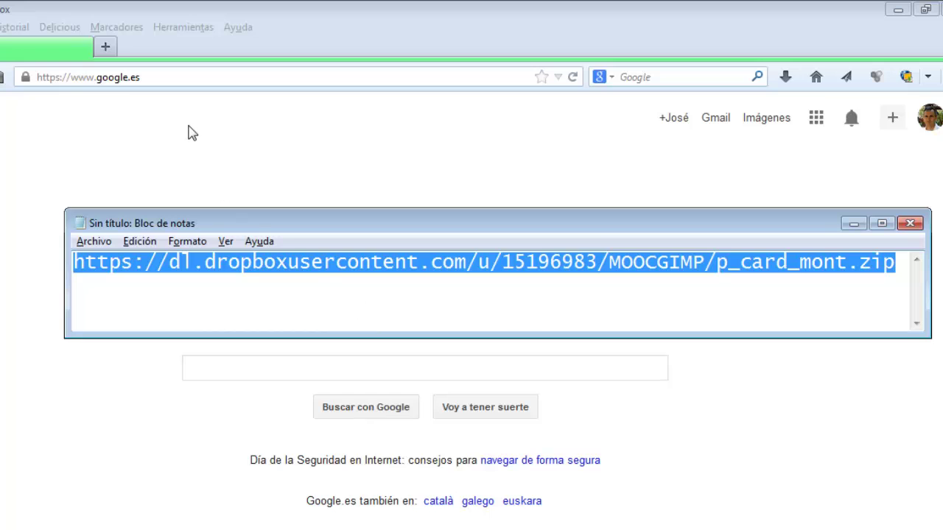
Paste the copied Dropbox link into Firefox's address bar and load it
click(143, 78)
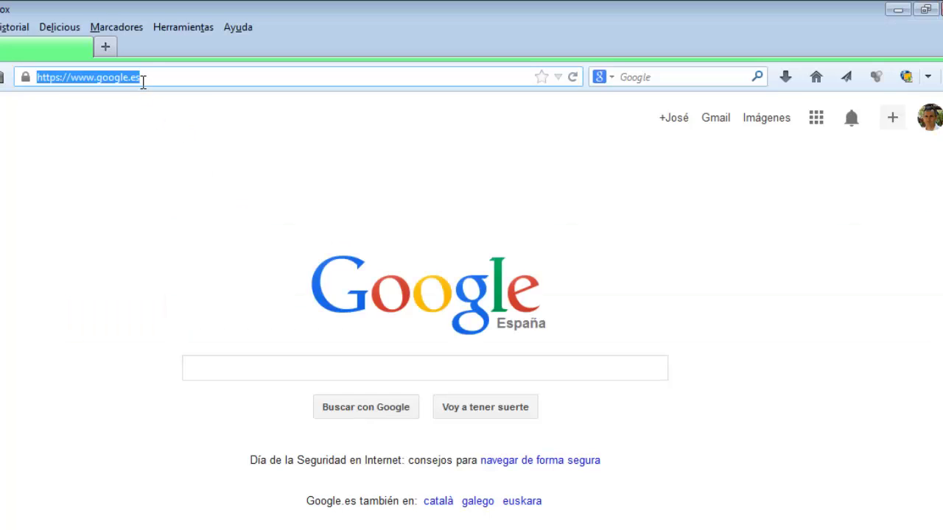
right_click(128, 81)
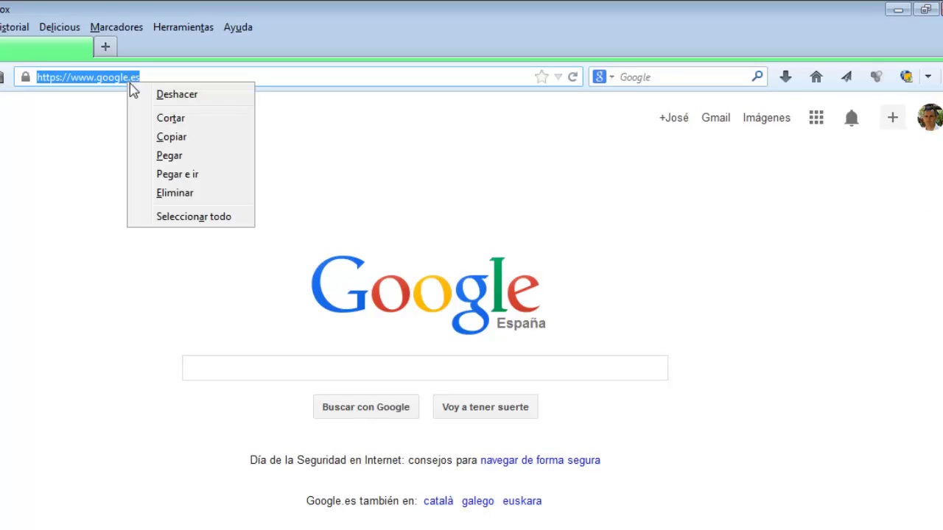
click(170, 156)
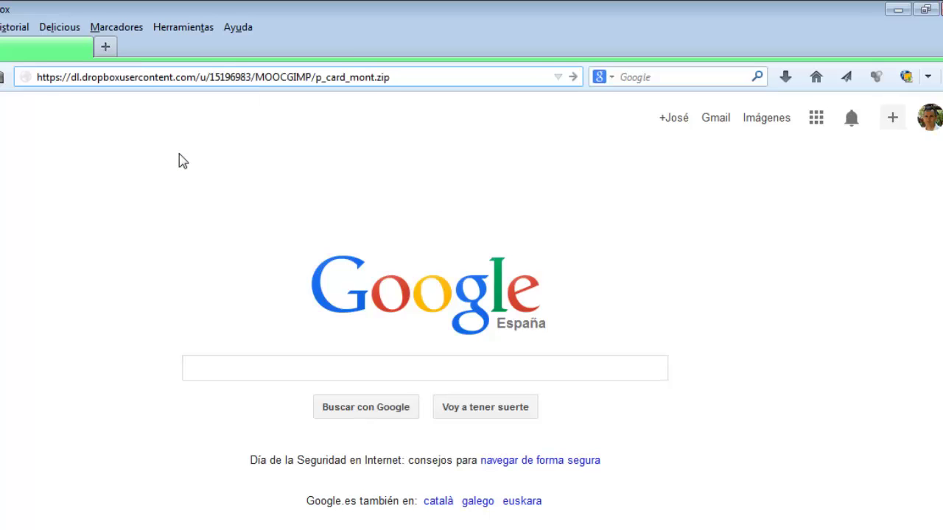
key(Return)
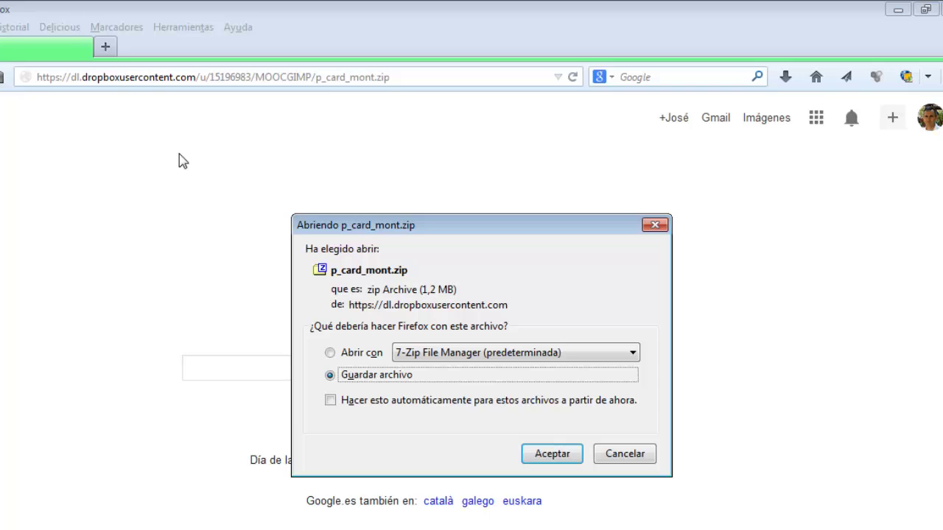
Save the downloaded p_card_mont.zip to the desktop (Escritorio)
click(553, 459)
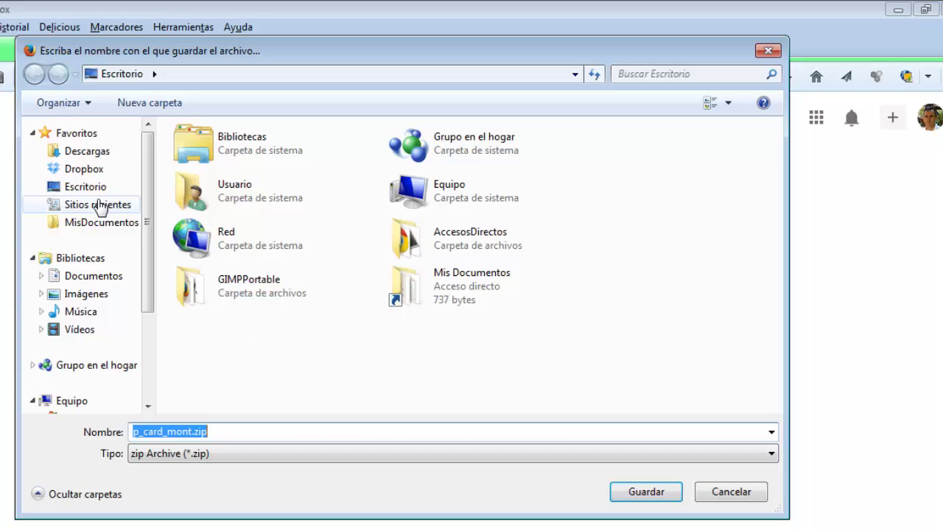
click(92, 189)
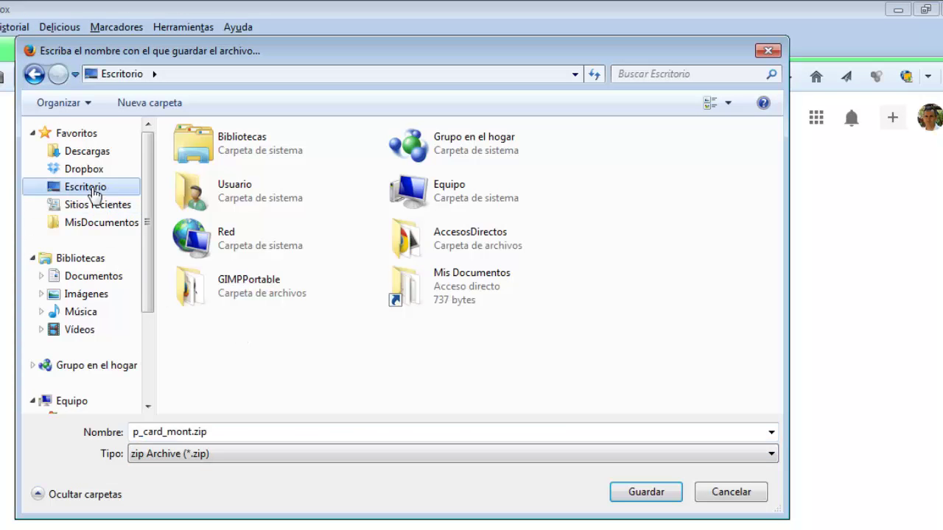
click(639, 494)
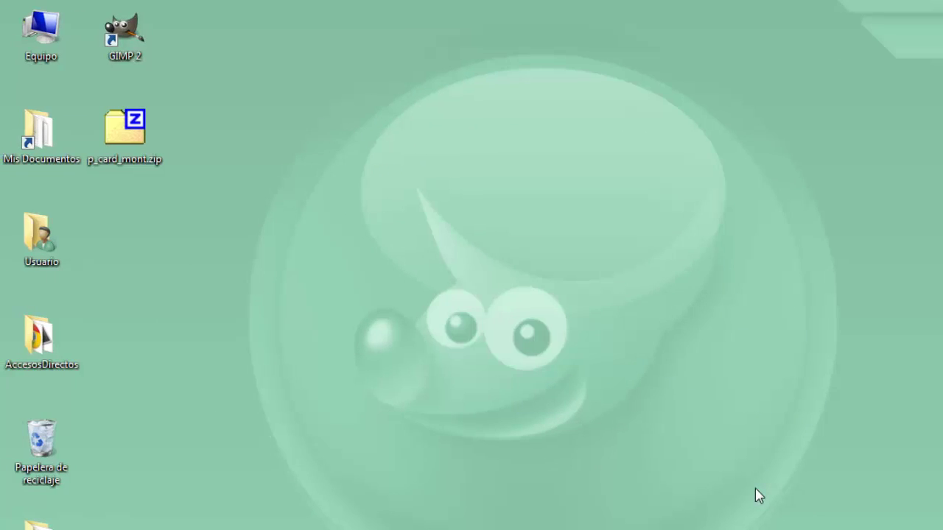
Extract p_card_mont.zip onto the desktop with 7-Zip's Extraer aquí
right_click(122, 144)
mouse_move(192, 169)
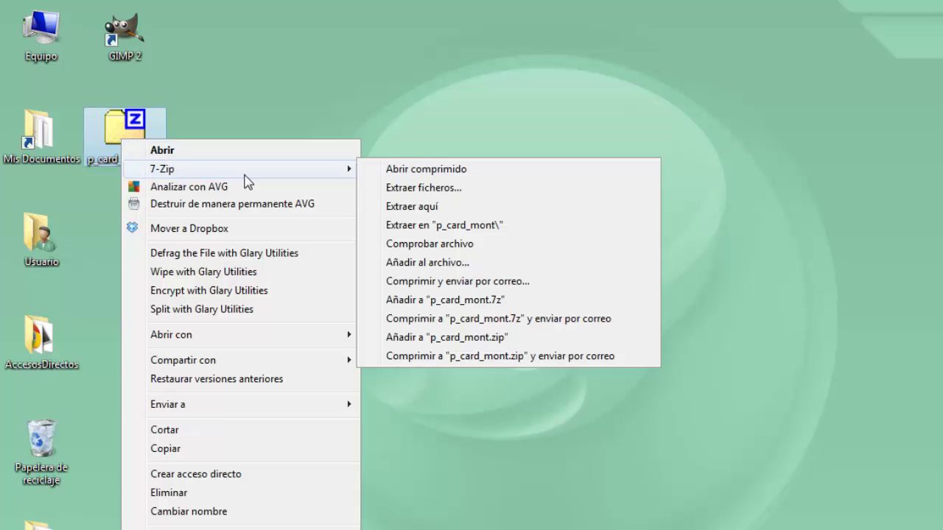
click(432, 207)
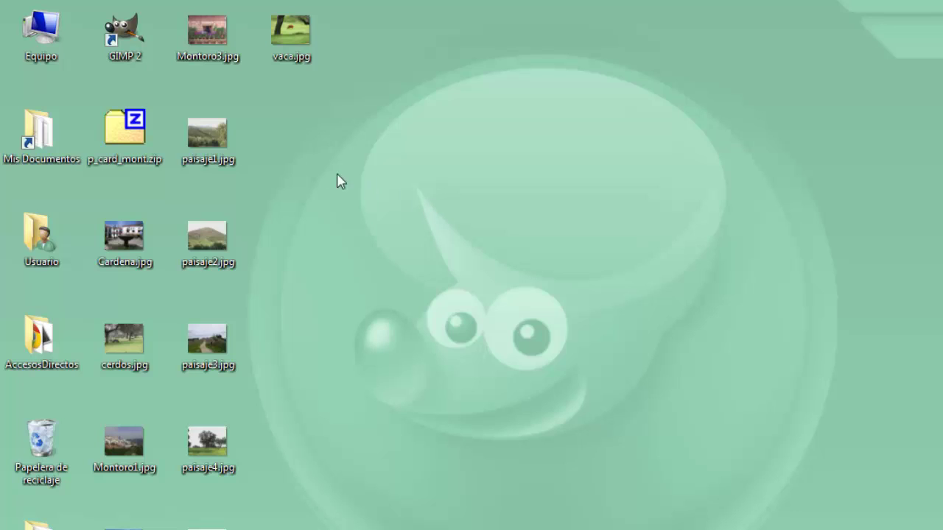
Launch GIMP, start Filtros > Batch Process..., and bring up its Add Files chooser
double_click(123, 31)
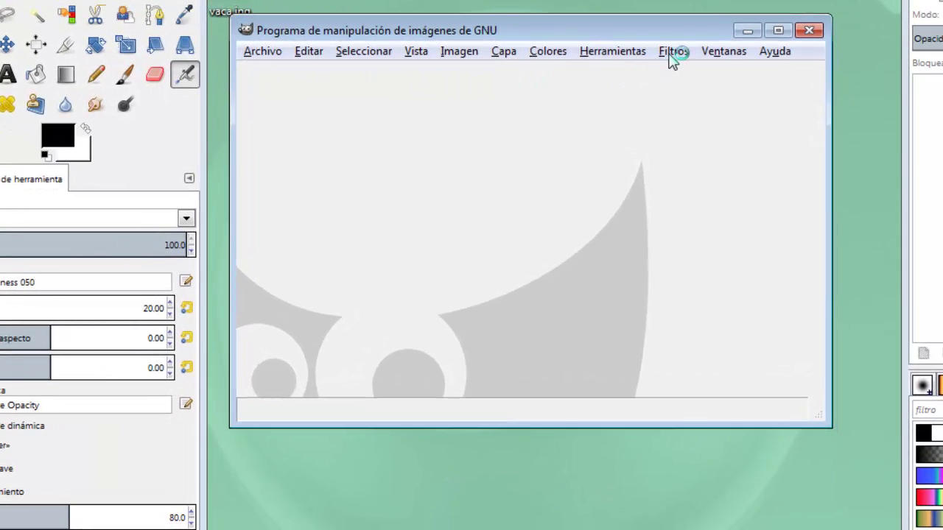
click(673, 52)
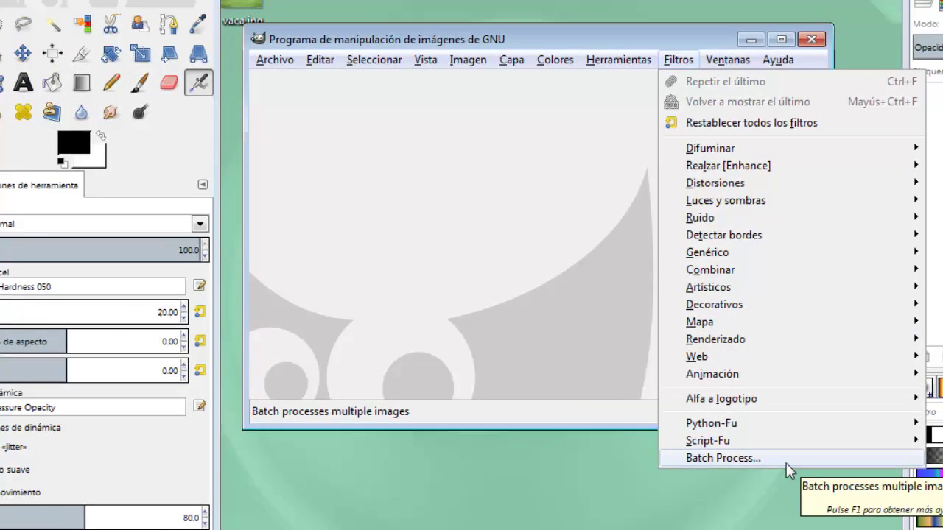
click(771, 454)
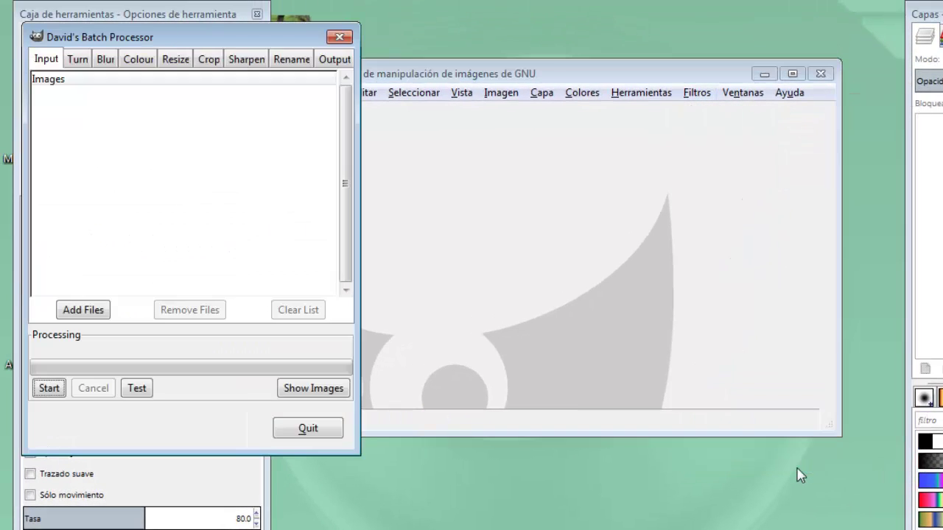
drag(174, 41, 534, 77)
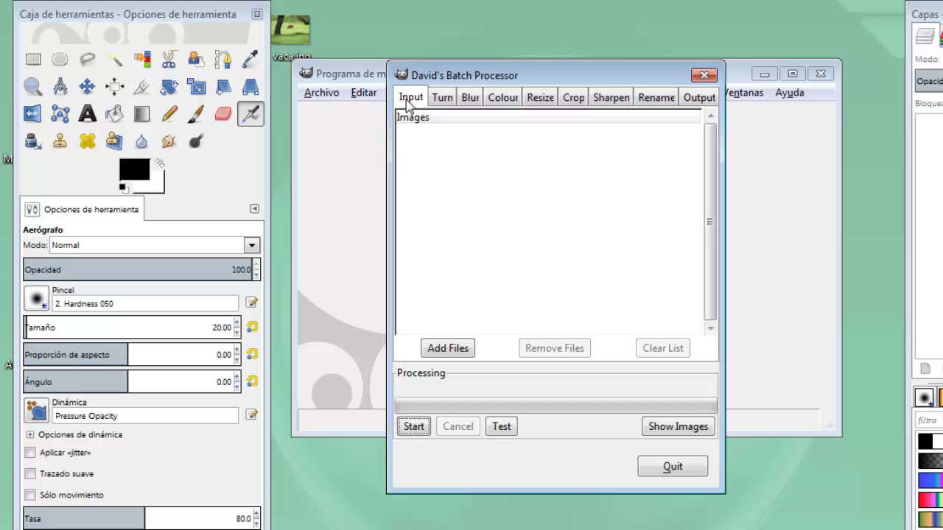
click(451, 351)
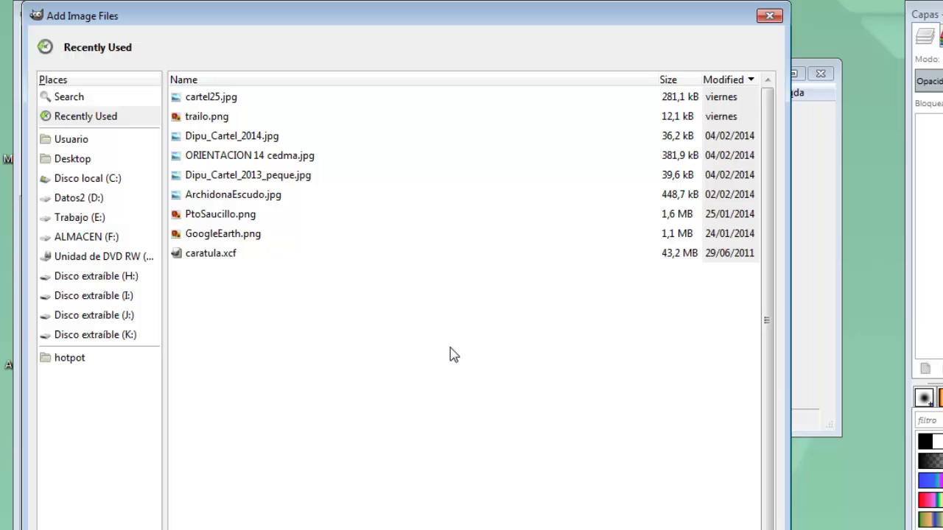
Add the eleven desktop JPGs, Cardena.jpg through vaca.jpg, to the batch input list
click(56, 164)
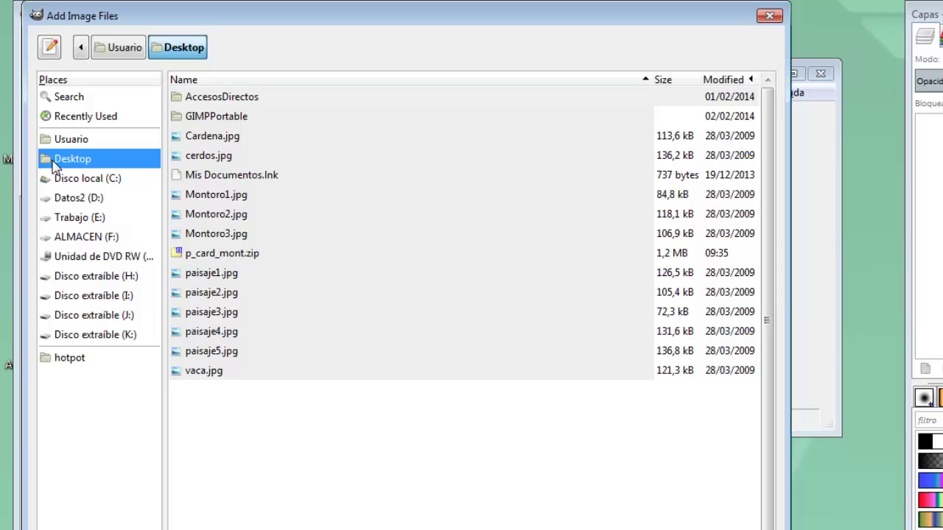
click(206, 141)
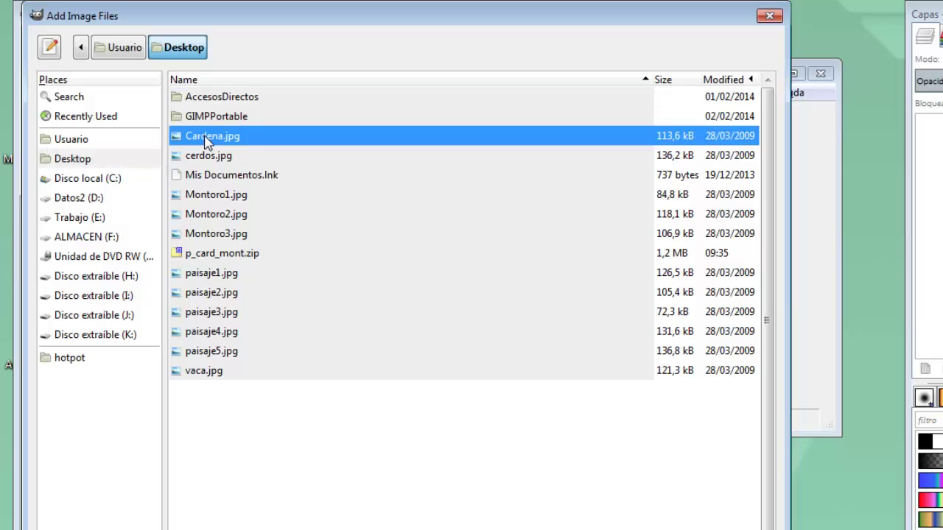
ctrl+click(207, 155)
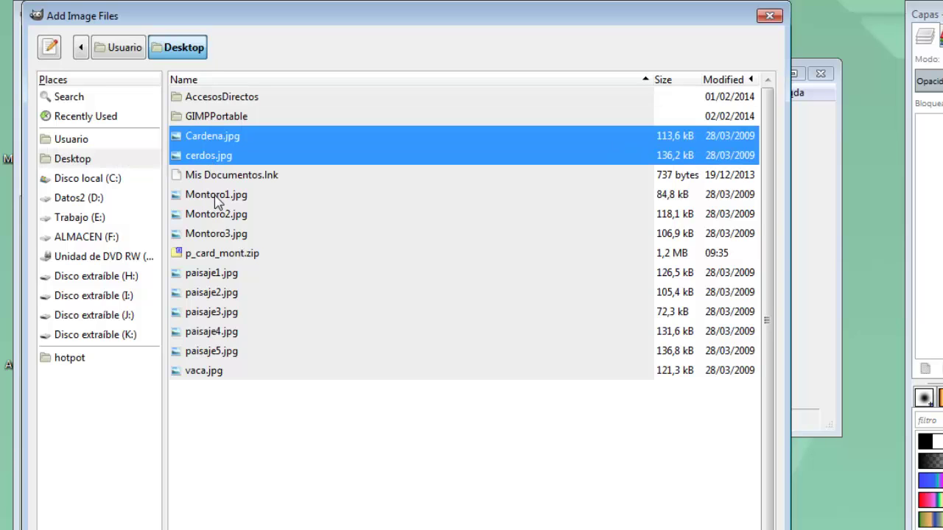
ctrl+click(215, 194)
ctrl+click(216, 214)
ctrl+click(218, 233)
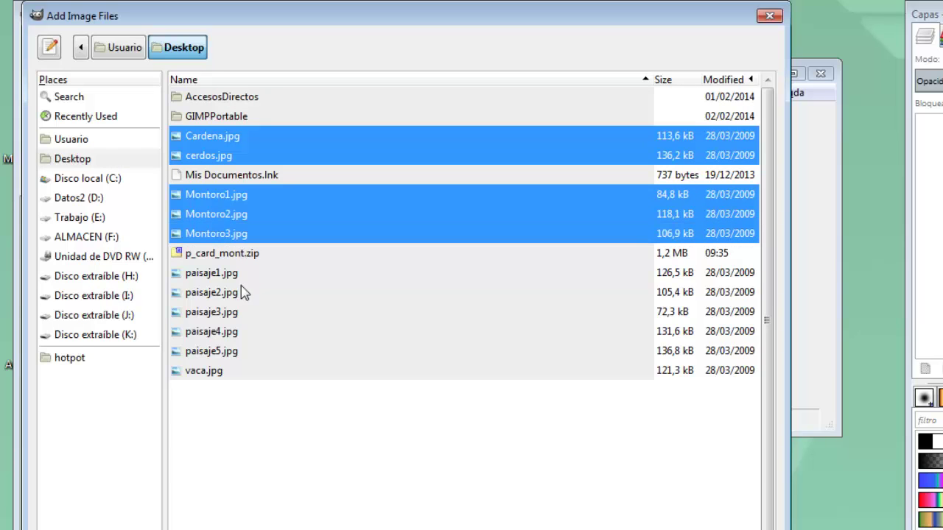
ctrl+click(228, 274)
ctrl+click(230, 293)
ctrl+click(226, 312)
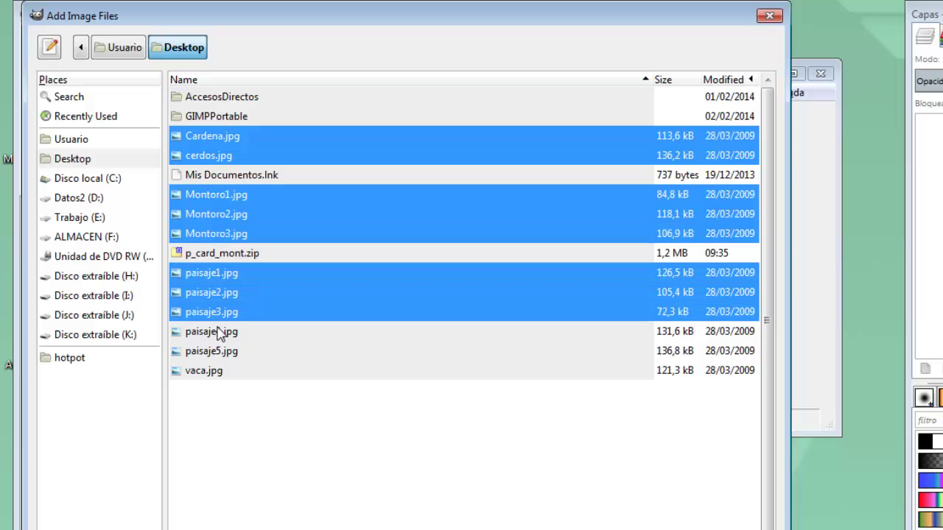
ctrl+click(220, 332)
ctrl+click(219, 351)
ctrl+click(212, 371)
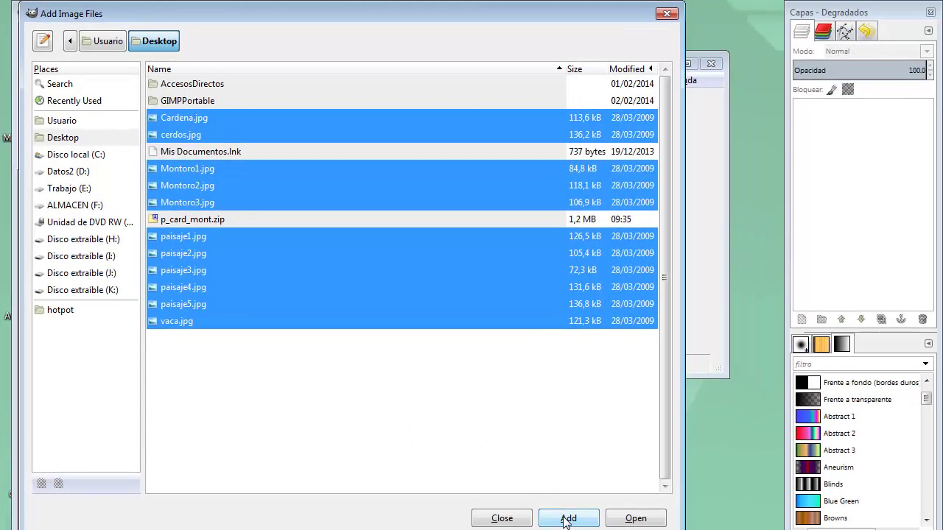
click(567, 518)
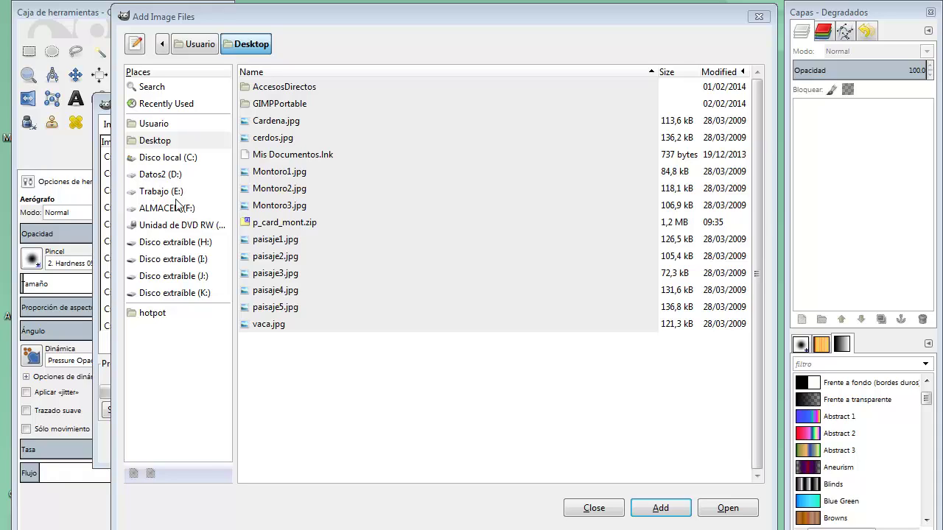
click(594, 508)
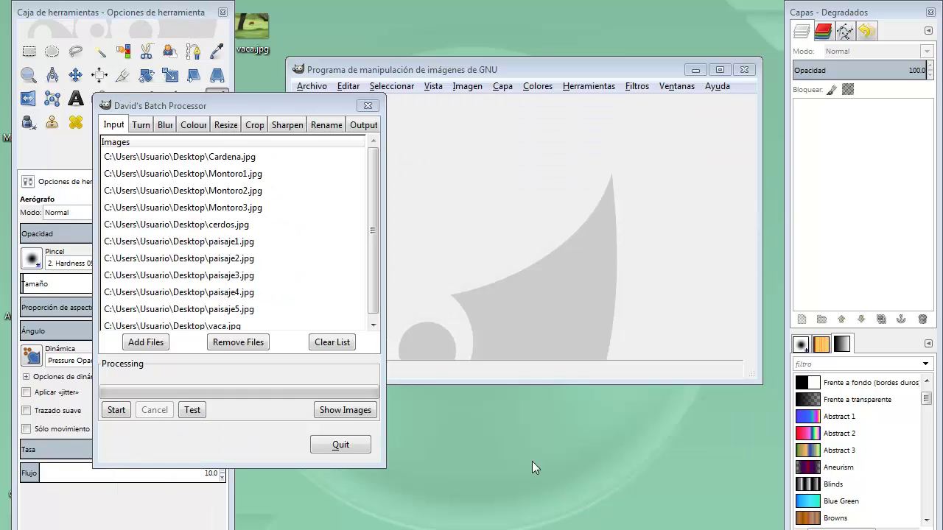
Move the Batch Processor window right and select Montoro1.jpg in the Images list
drag(297, 105, 546, 105)
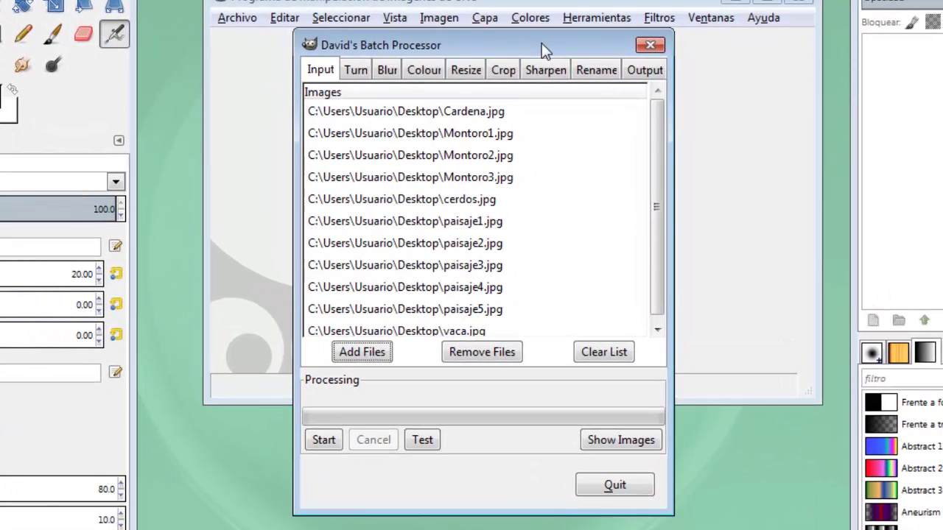
click(428, 132)
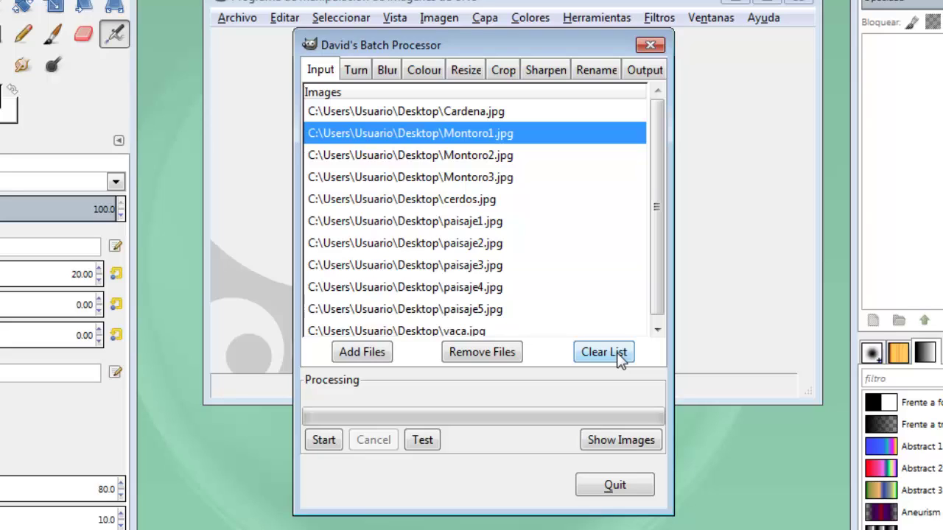
Enable batch resizing at a relative X/Y scale of 0,50 with aspect kept
click(463, 73)
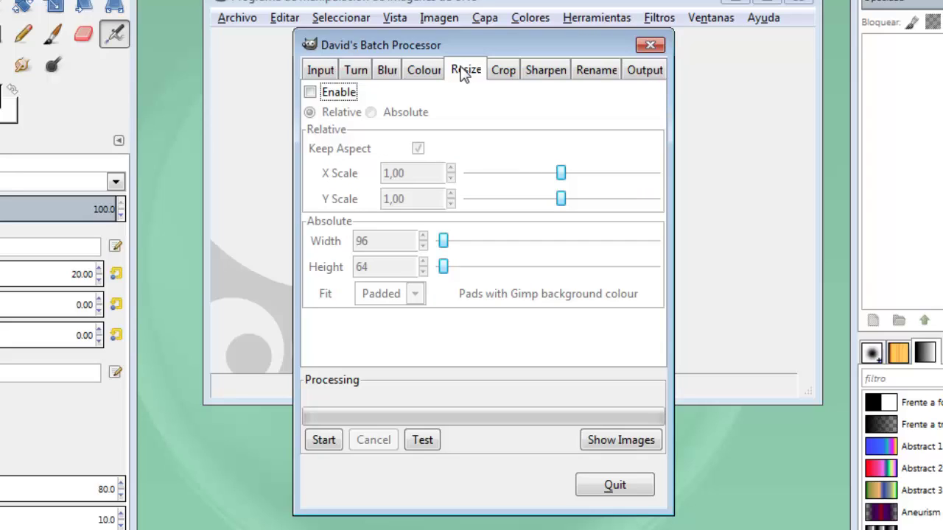
click(309, 92)
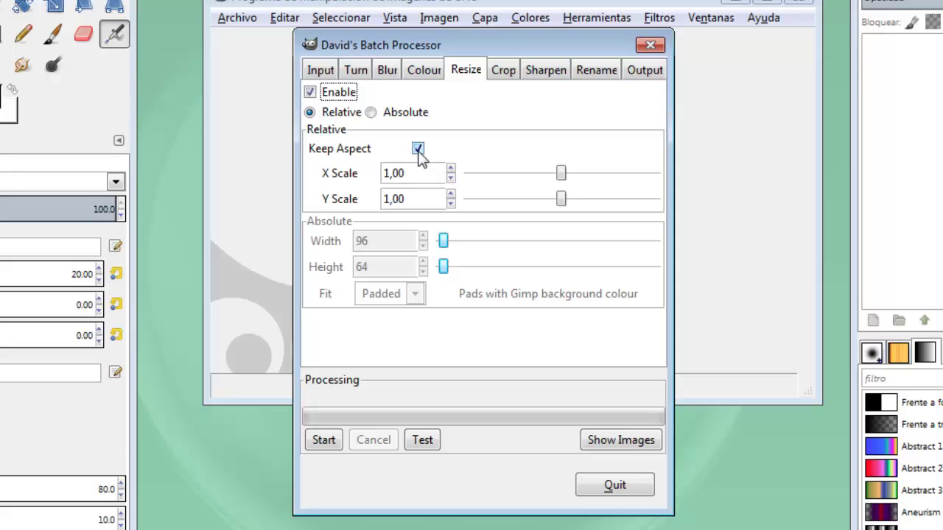
click(451, 178)
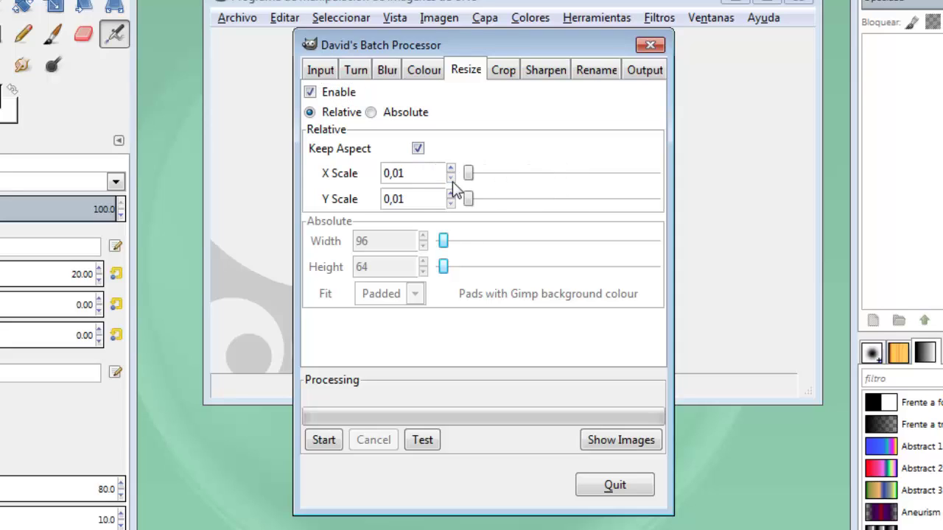
click(449, 168)
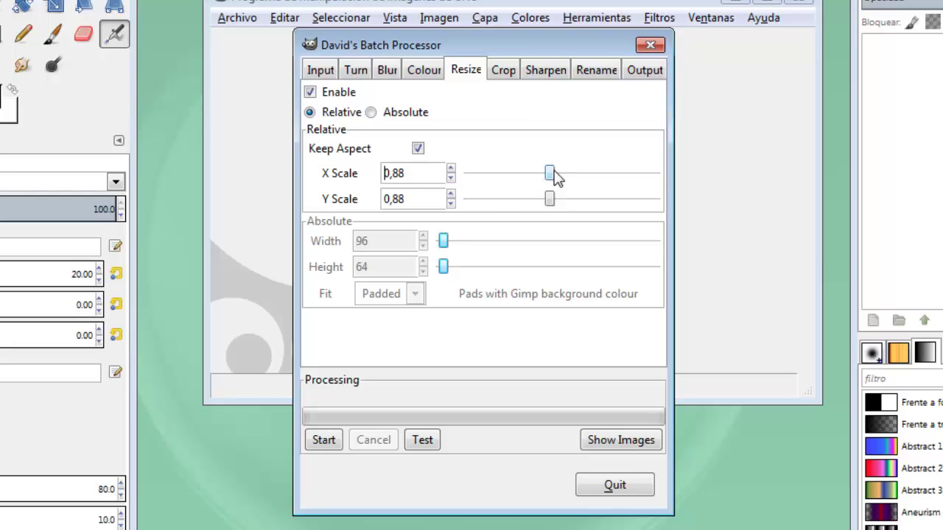
mouse_move(549, 173)
mouse_down()
mouse_move(522, 176)
mouse_move(557, 175)
mouse_move(513, 175)
mouse_up()
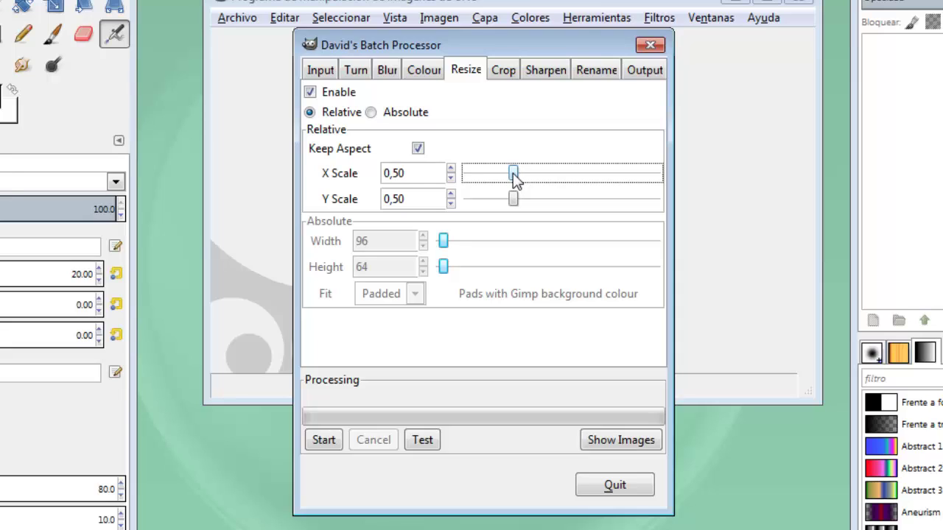
Check the absolute pixel width and height, then return to relative scaling
click(372, 112)
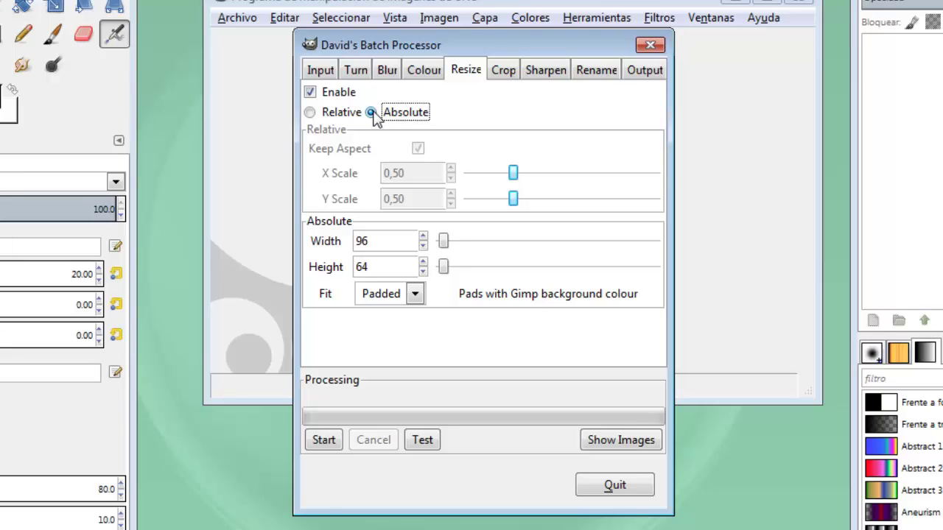
click(378, 248)
click(381, 272)
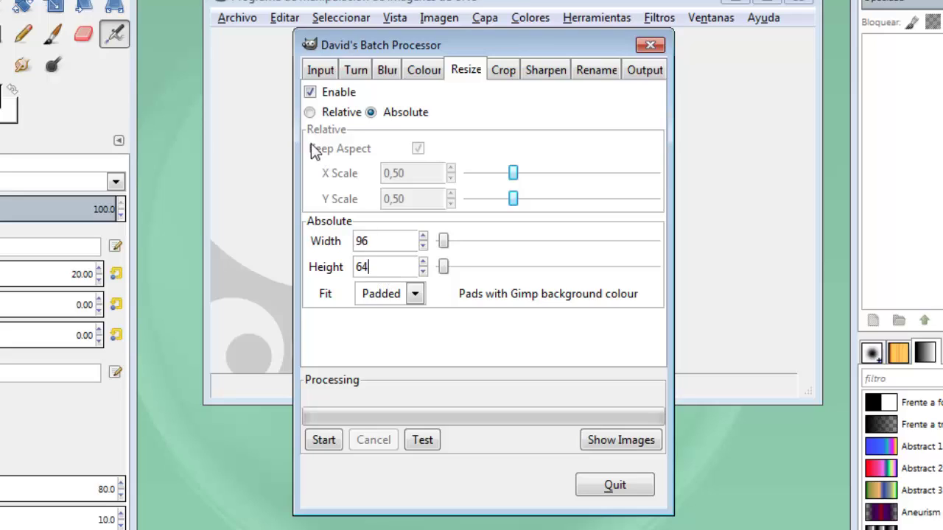
click(310, 112)
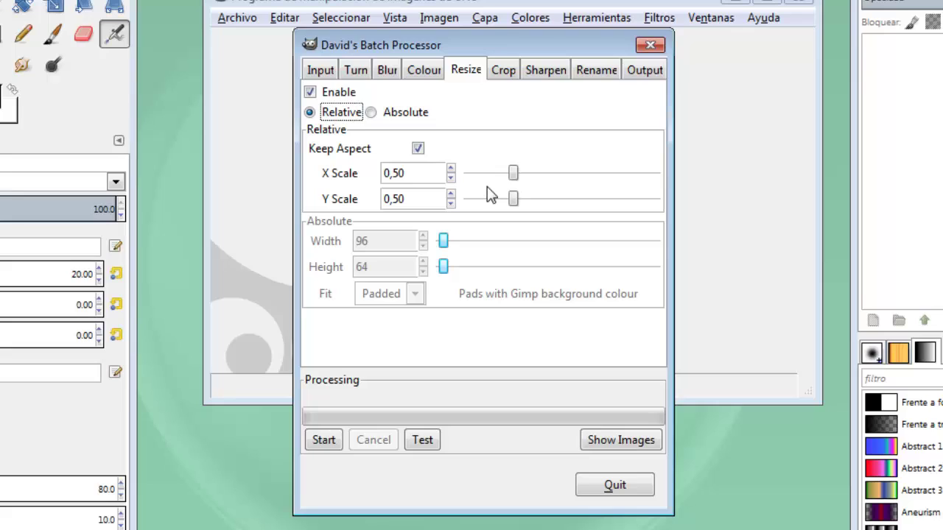
click(645, 70)
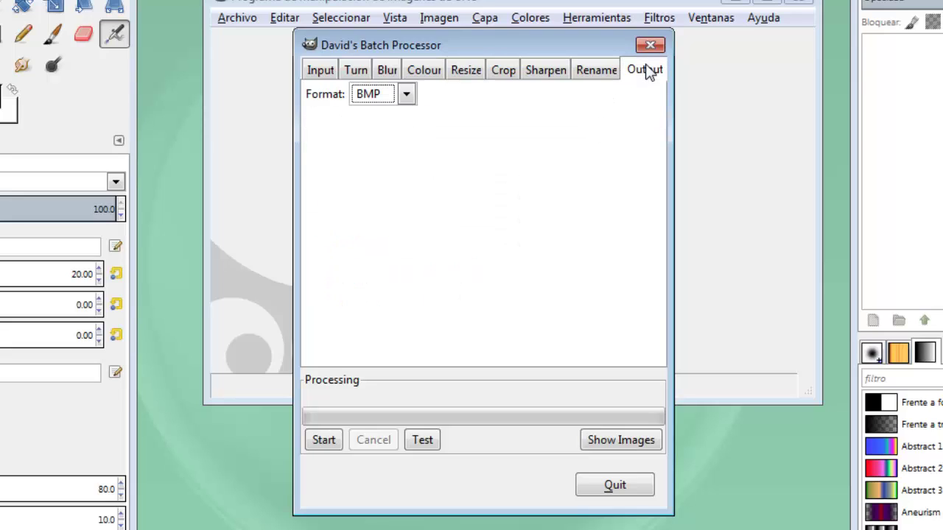
Set the output format to JPG and raise quality from 0,75 toward 0,90
click(405, 98)
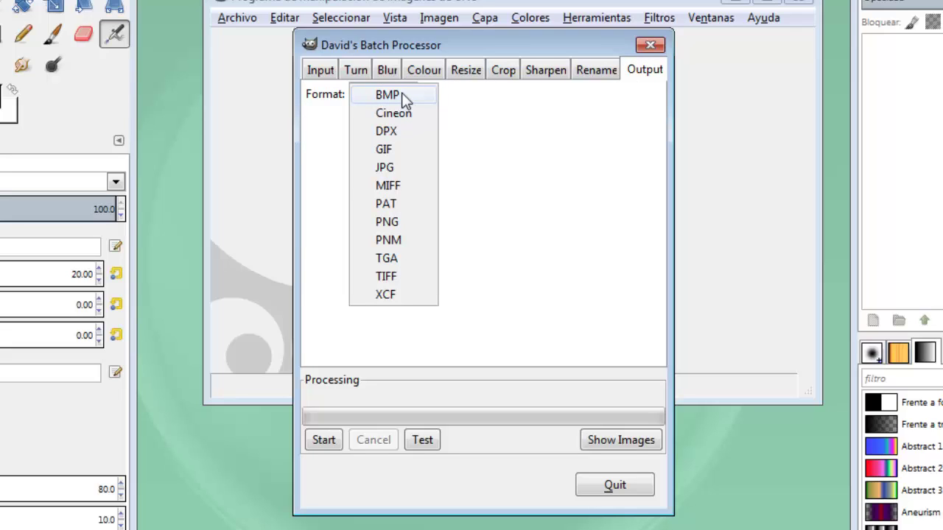
click(394, 167)
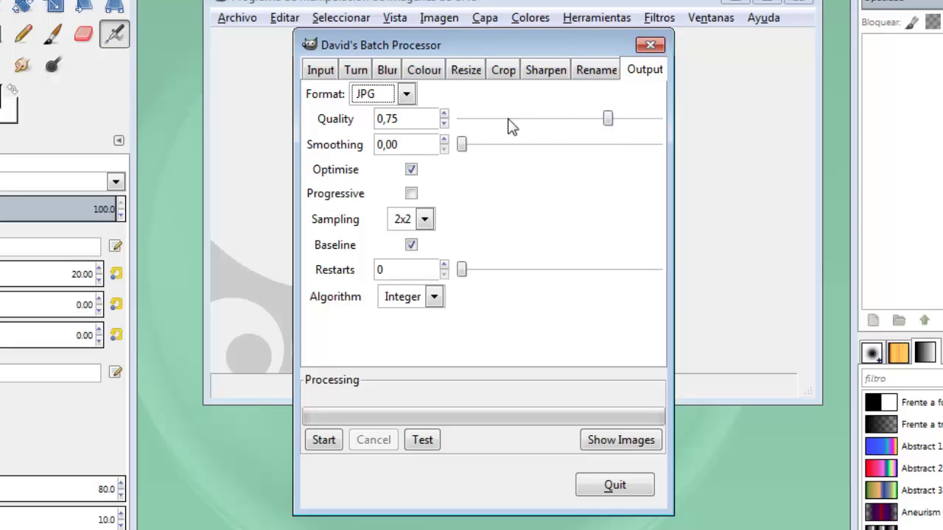
click(444, 115)
click(445, 116)
click(444, 115)
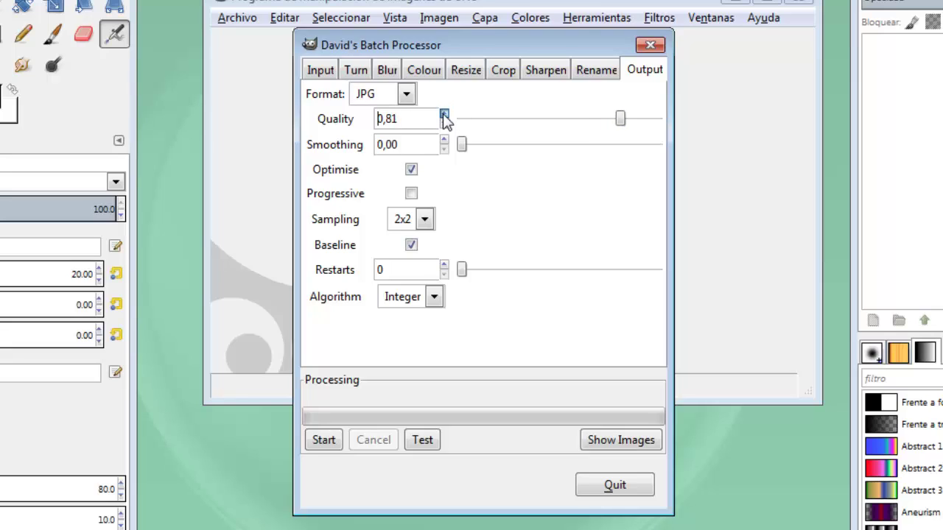
click(444, 116)
click(444, 116)
click(444, 116)
click(444, 116)
click(444, 115)
click(444, 115)
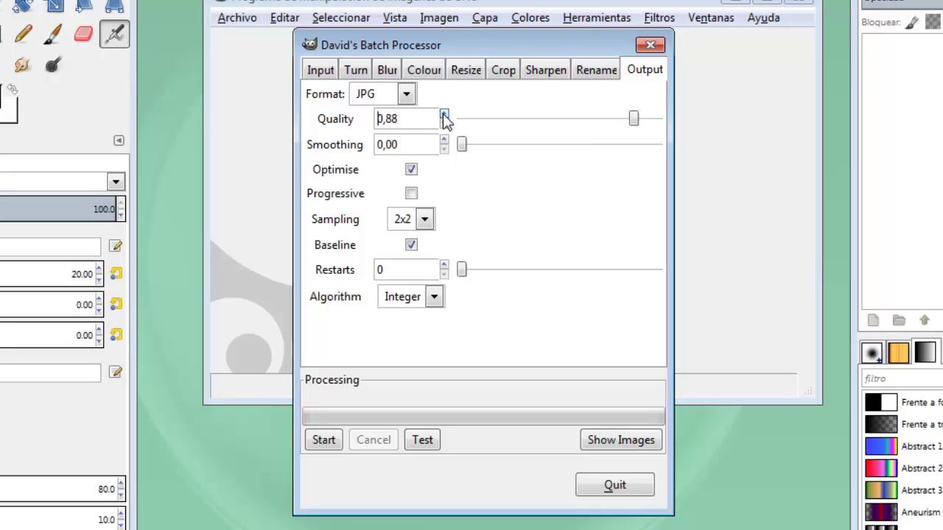
click(444, 116)
click(444, 115)
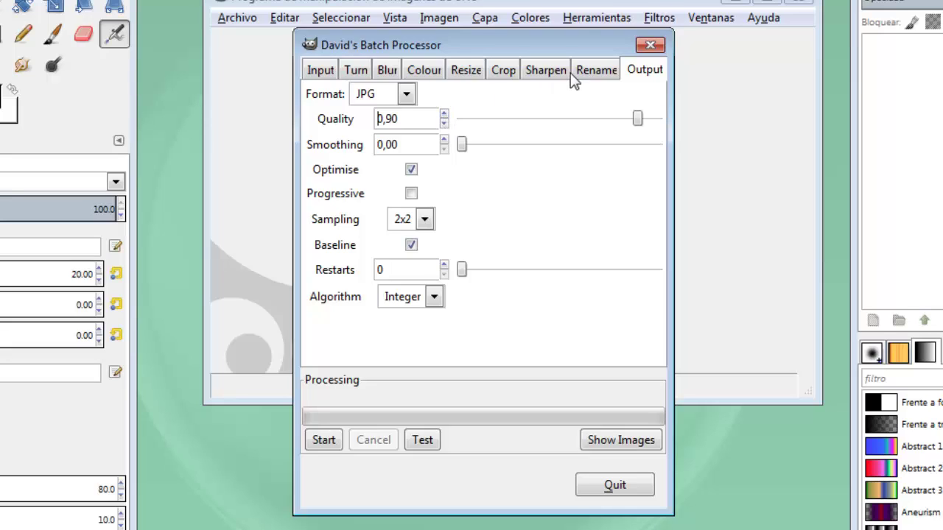
Add an '_' filename prefix in the Rename tab and run the batch to completion
click(595, 71)
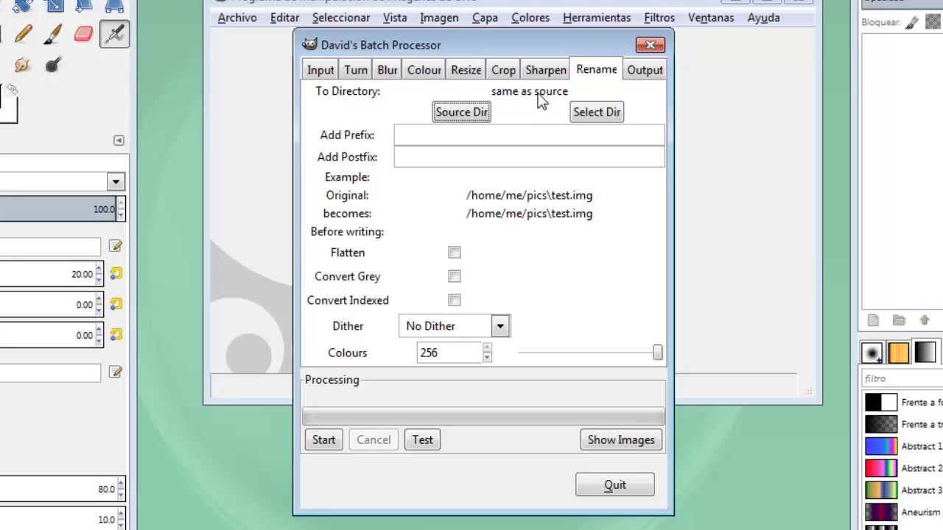
click(415, 138)
text(__)
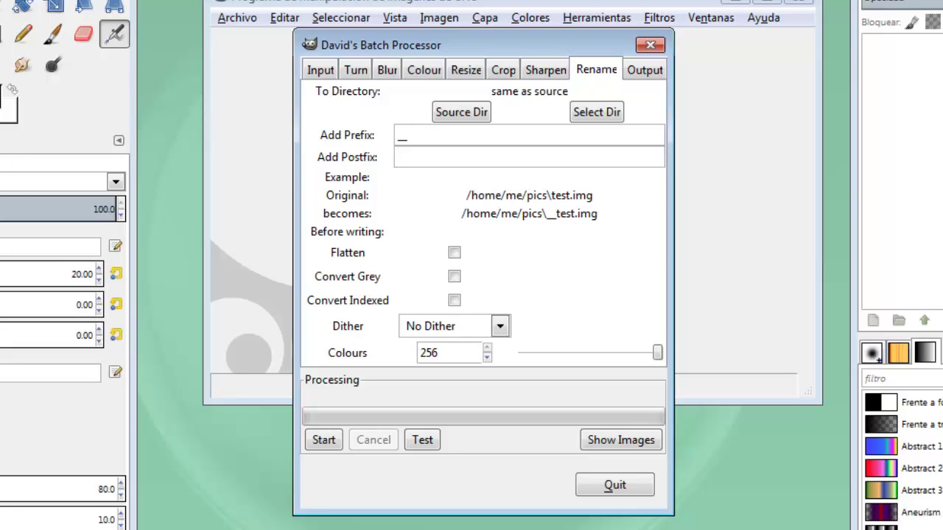
click(330, 444)
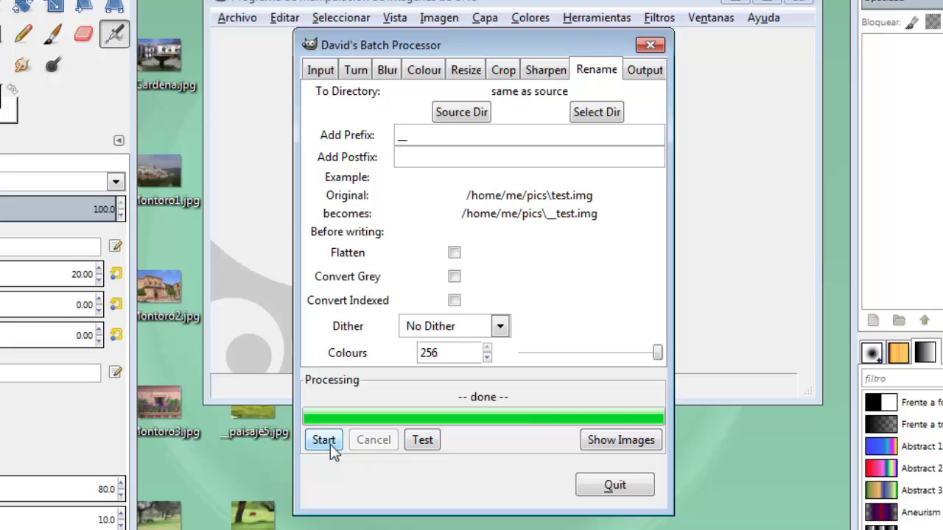
Quit the Batch Processor, minimize GIMP, and compare Cardena.jpg with its resized _Cardena.jpg copy
click(616, 488)
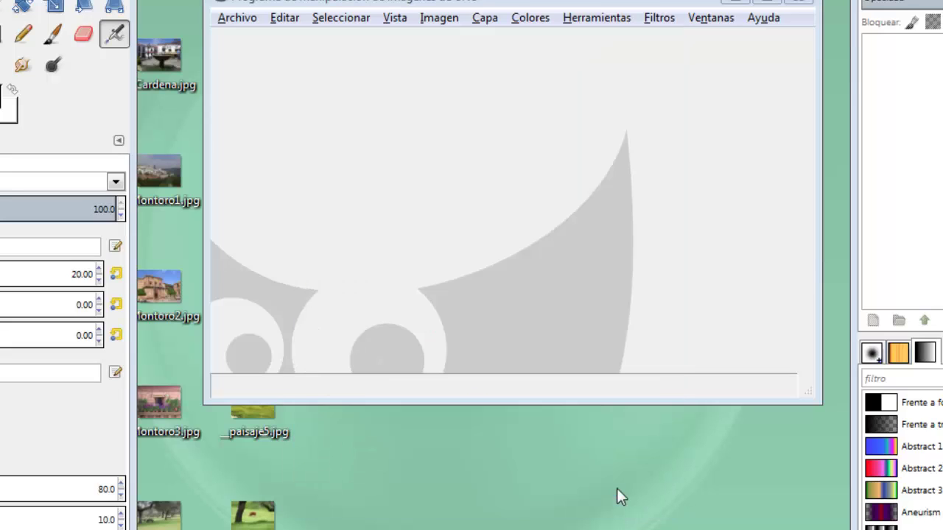
click(735, 3)
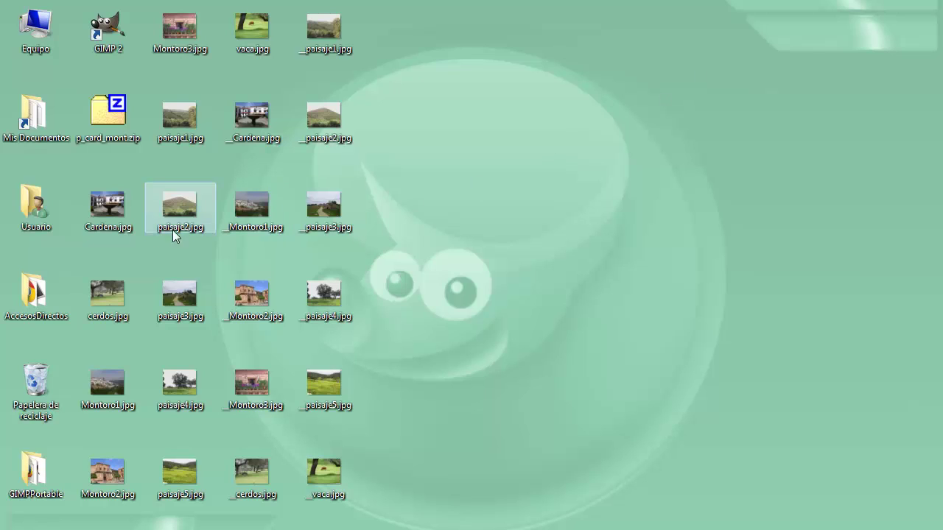
click(117, 219)
mouse_move(252, 118)
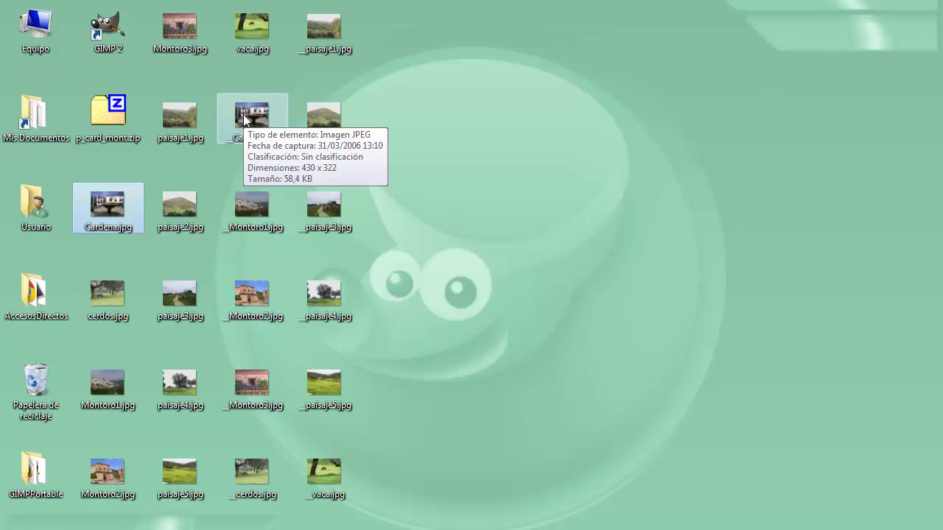
click(243, 114)
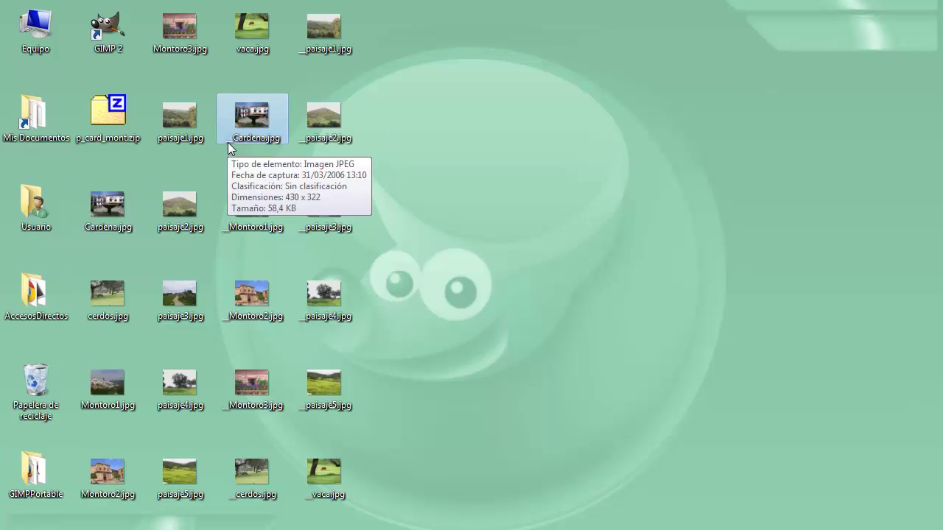